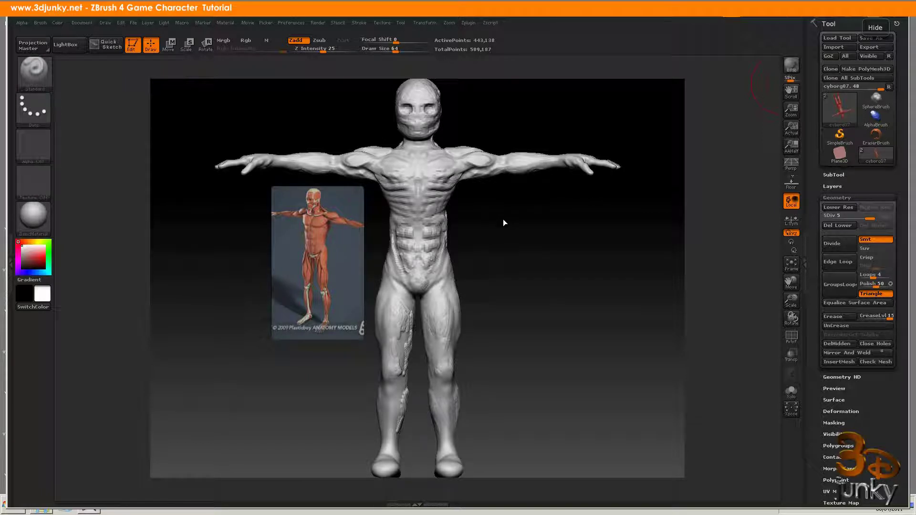
Frame the upper torso from the front and select the hPolish brush for sculpting the chest
mouse_move(502, 213)
left_mouse_down()
mouse_move(502, 261)
mouse_move(536, 233)
mouse_move(664, 231)
left_mouse_up()
left_click_drag(630, 175, 444, 396, "alt")
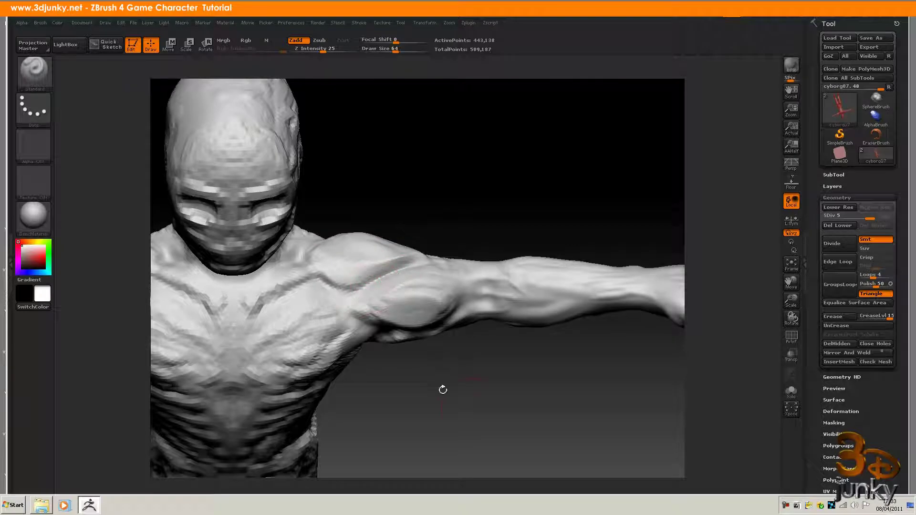
mouse_move(442, 389)
left_mouse_down()
mouse_move(472, 408)
mouse_move(470, 334)
mouse_move(471, 356)
left_mouse_up()
mouse_move(409, 352)
left_mouse_down()
mouse_move(478, 356)
mouse_move(597, 339)
left_mouse_up()
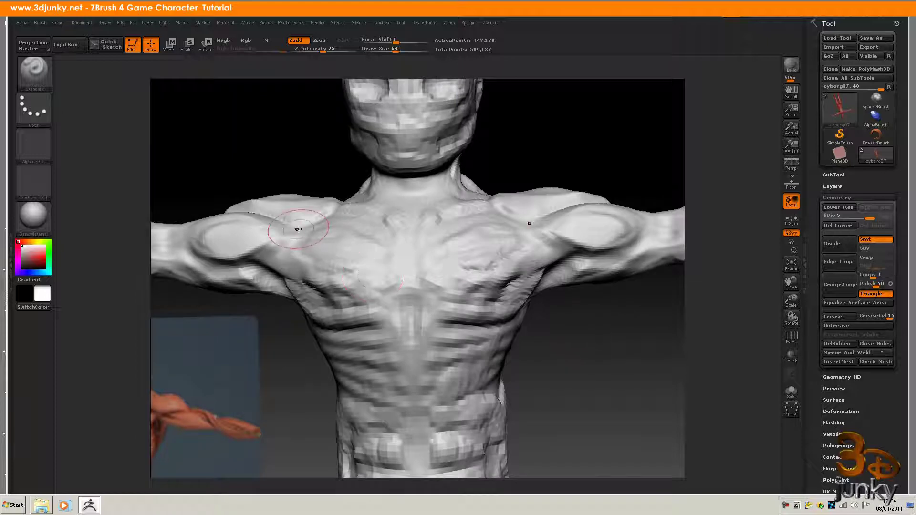
left_click(38, 75)
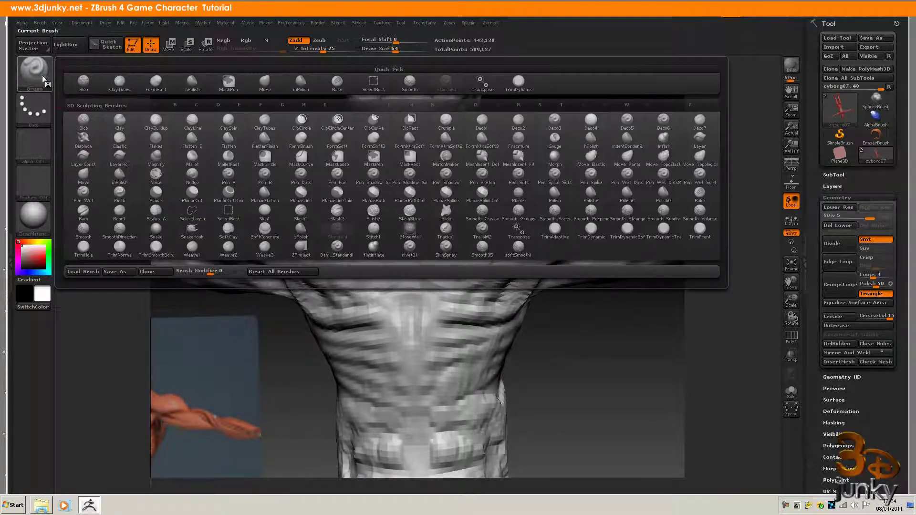
left_click(304, 105)
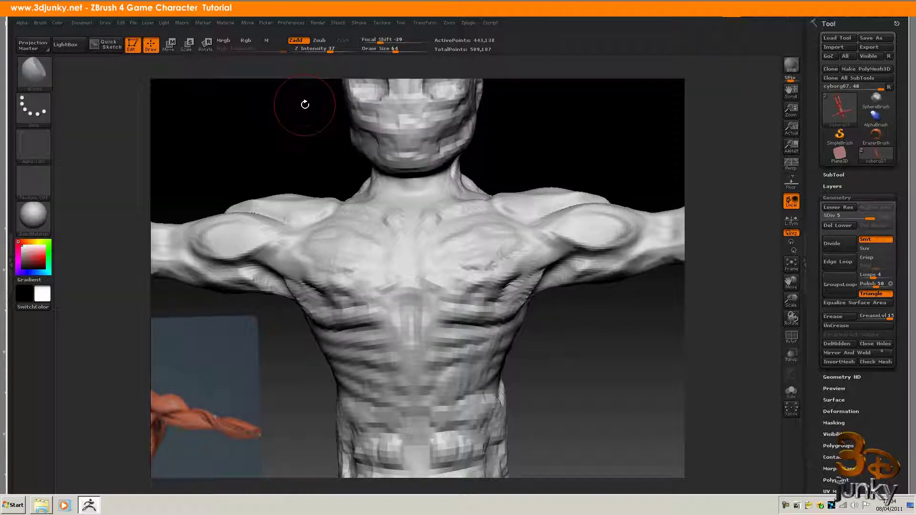
left_click(38, 72)
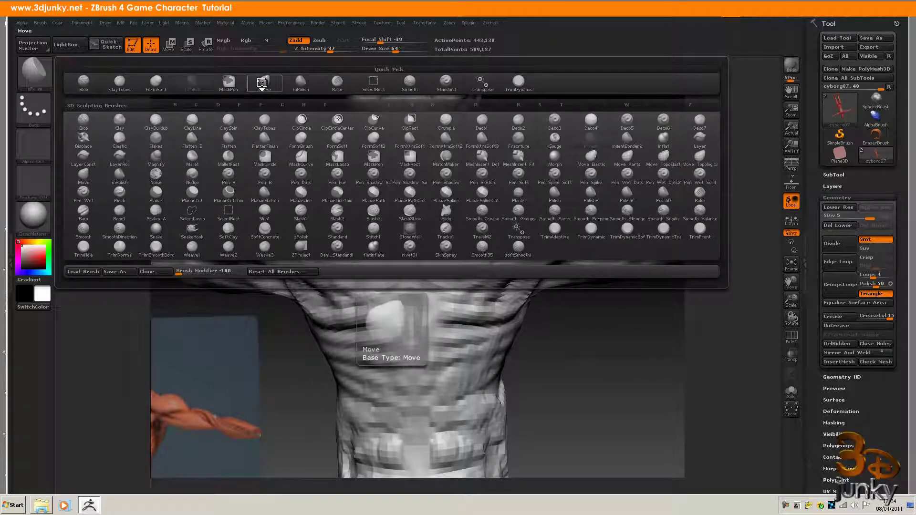
left_click(262, 84)
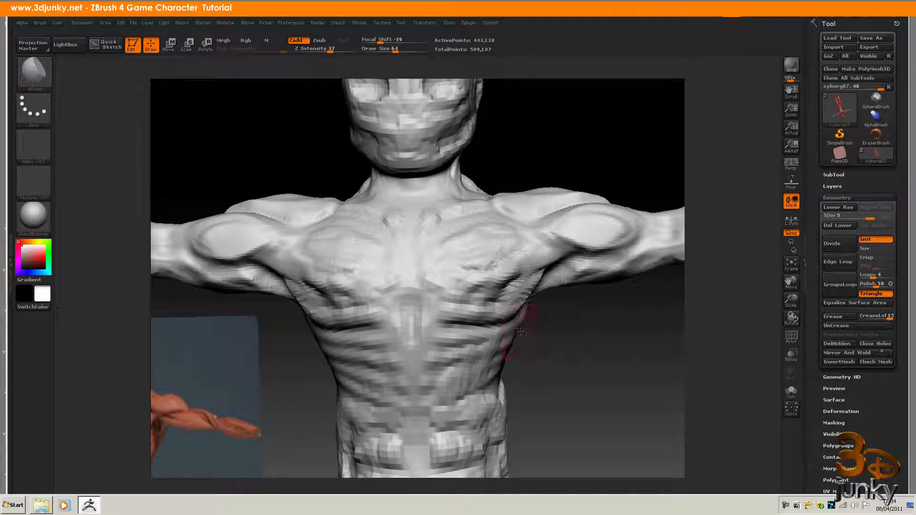
Undo the last stroke and smooth the chest surface around the lower edge of the pectorals
key("ctrl+z")
key("shift")
key("shift")
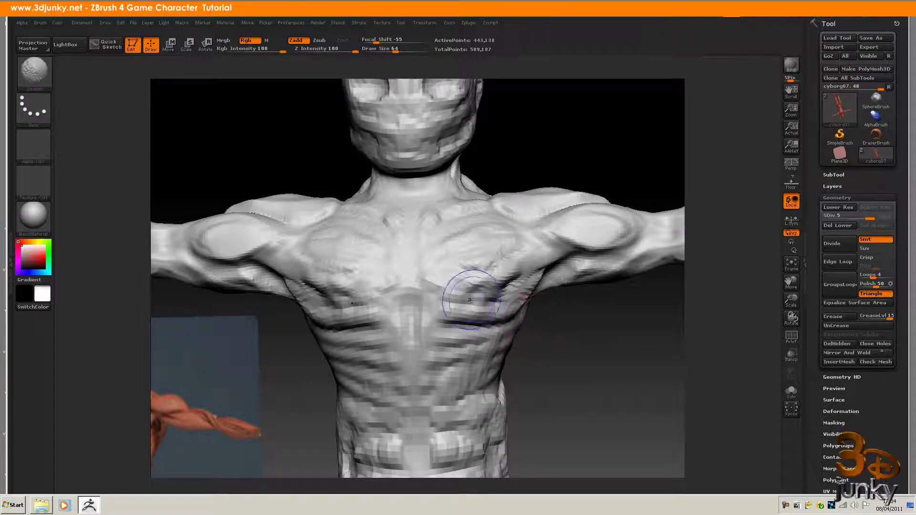
mouse_move(454, 305)
left_mouse_down("shift")
mouse_move(497, 297)
mouse_move(516, 259)
mouse_move(481, 247)
left_mouse_up("shift")
key("f")
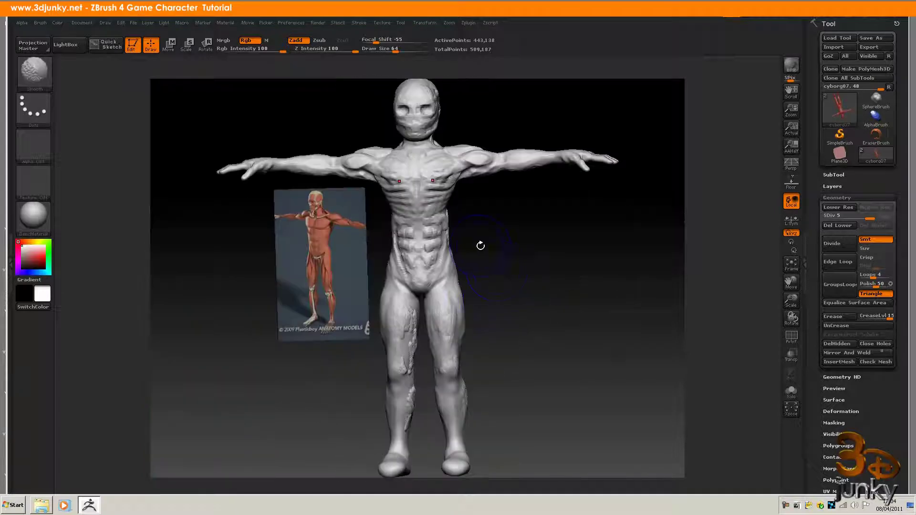
left_click_drag(511, 234, 713, 304, "alt")
left_click_drag(577, 144, 501, 344, "alt")
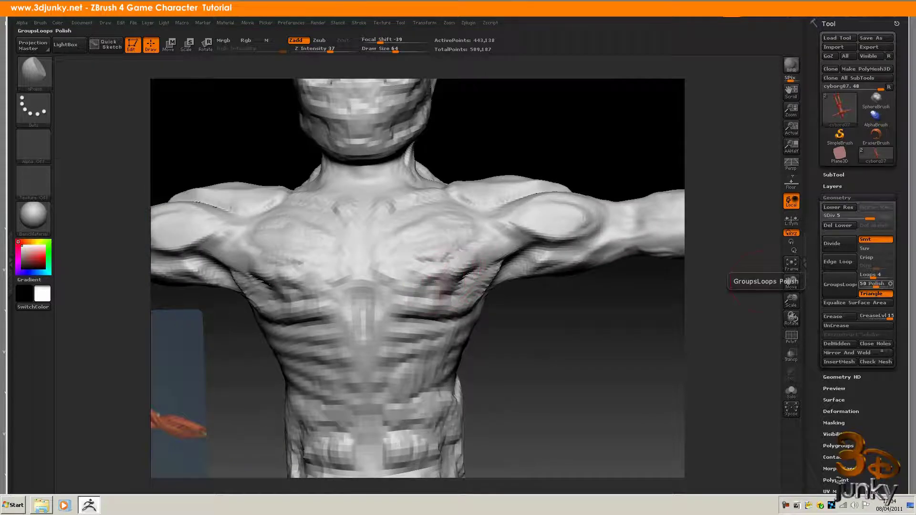
key("alt+Tab")
left_click_drag(915, 24, 451, 46)
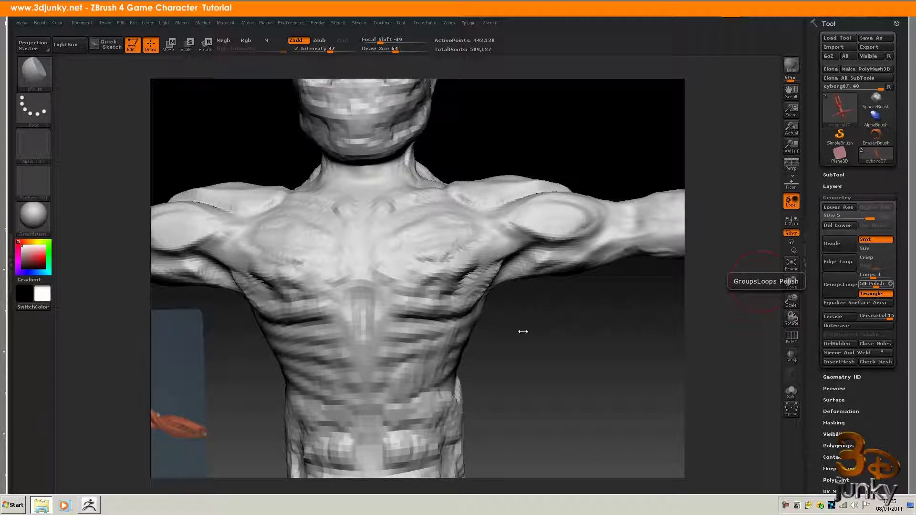
Frame the abdomen and set up the ClayTubes brush with a draw size of 37
left_click_drag(526, 332, 571, 170)
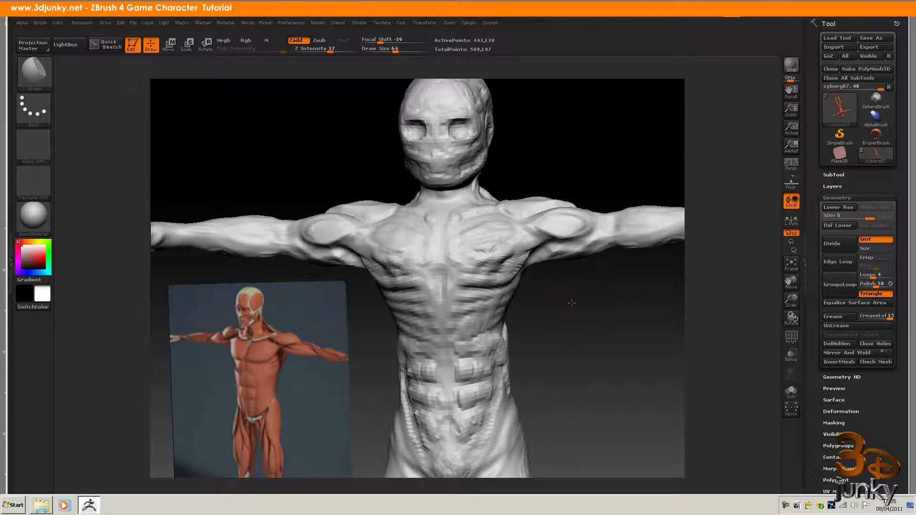
left_click_drag(571, 303, 658, 289, "alt")
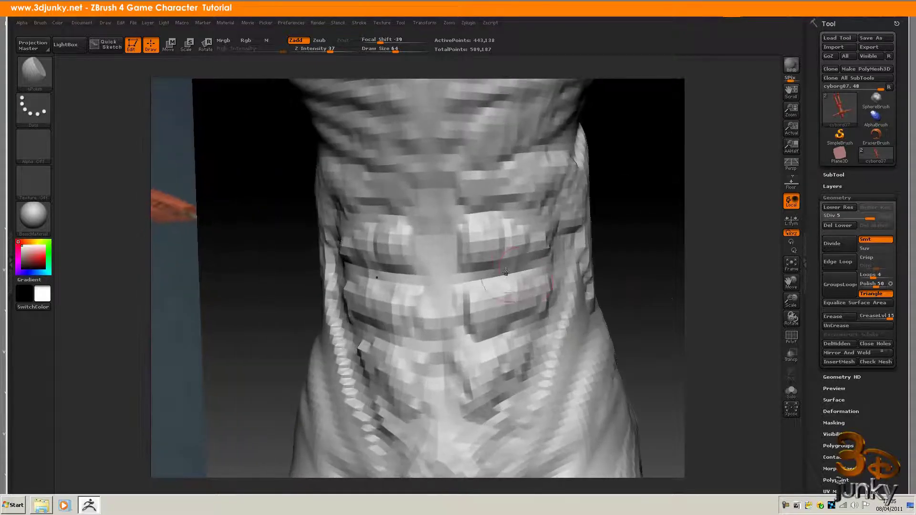
left_click_drag(461, 244, 491, 240)
left_click(29, 68)
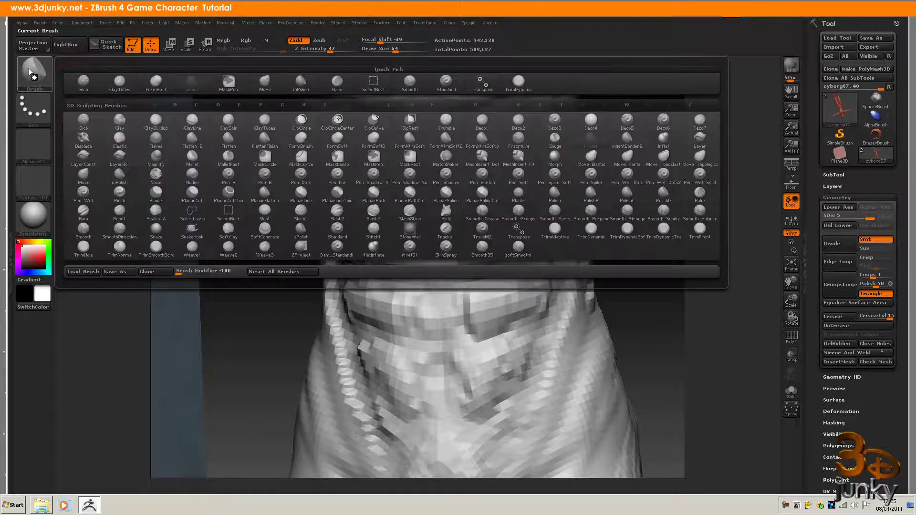
left_click(120, 82)
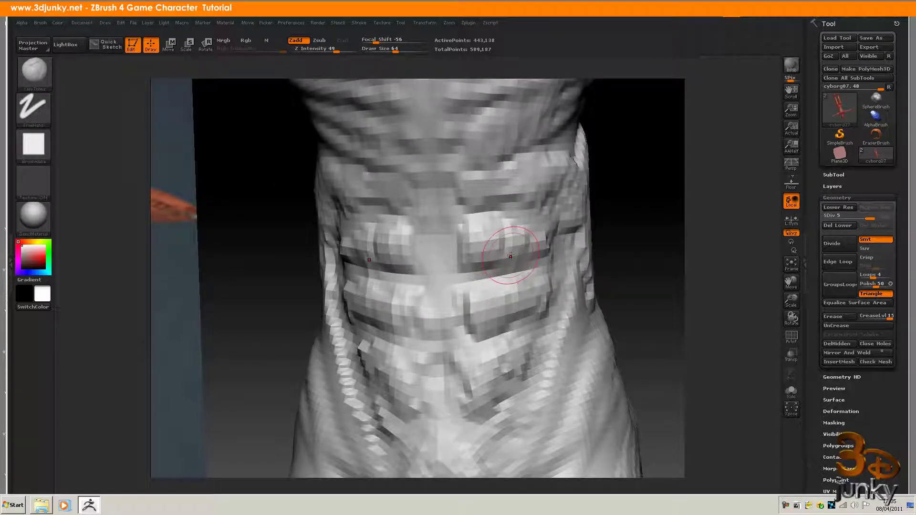
key("s")
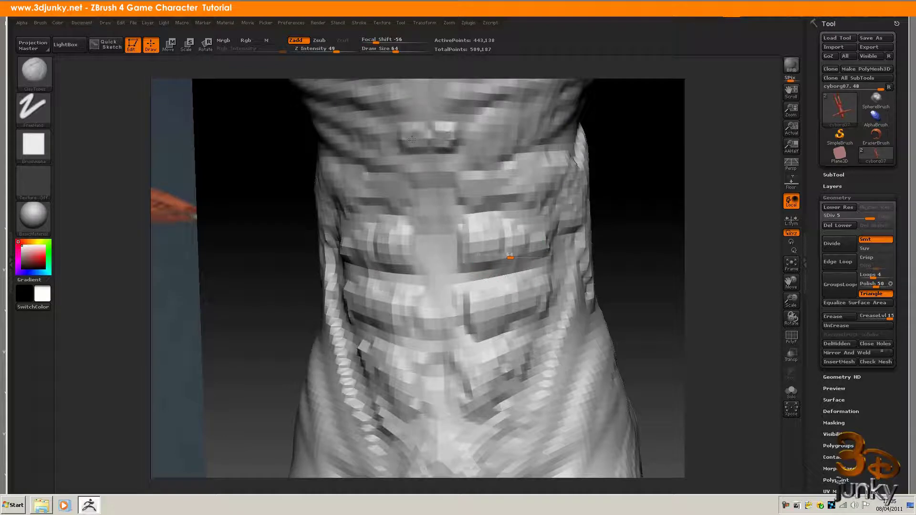
key("ctrl")
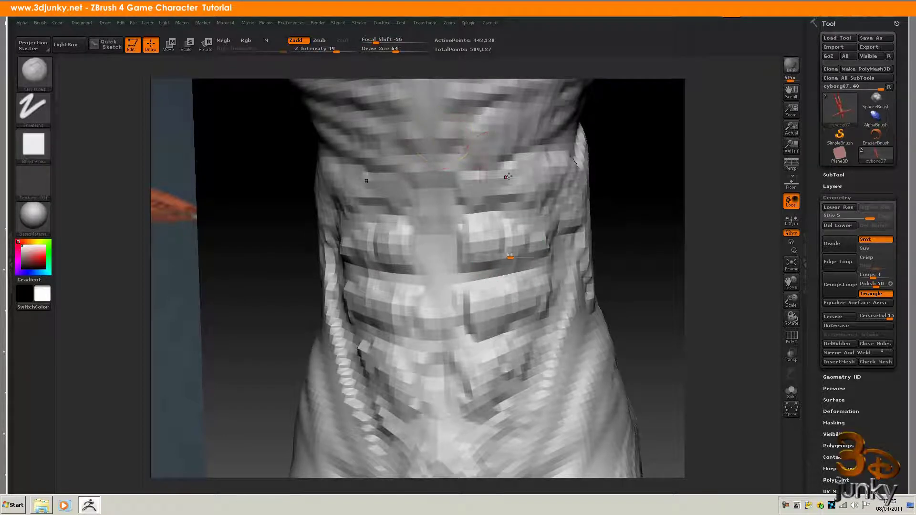
key("s")
left_click_drag(507, 256, 497, 257)
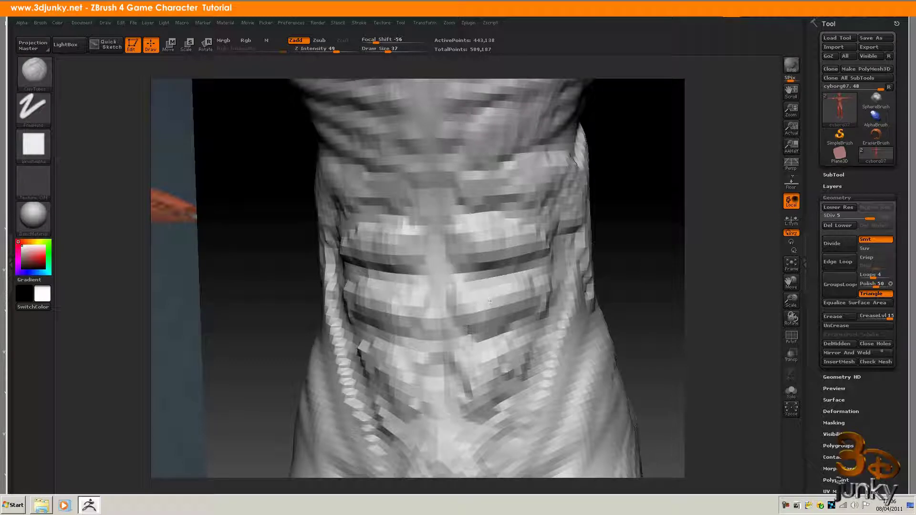
Build up the middle and lower abdominal muscle segments with symmetrical ClayTubes strokes
left_click_drag(463, 327, 537, 305)
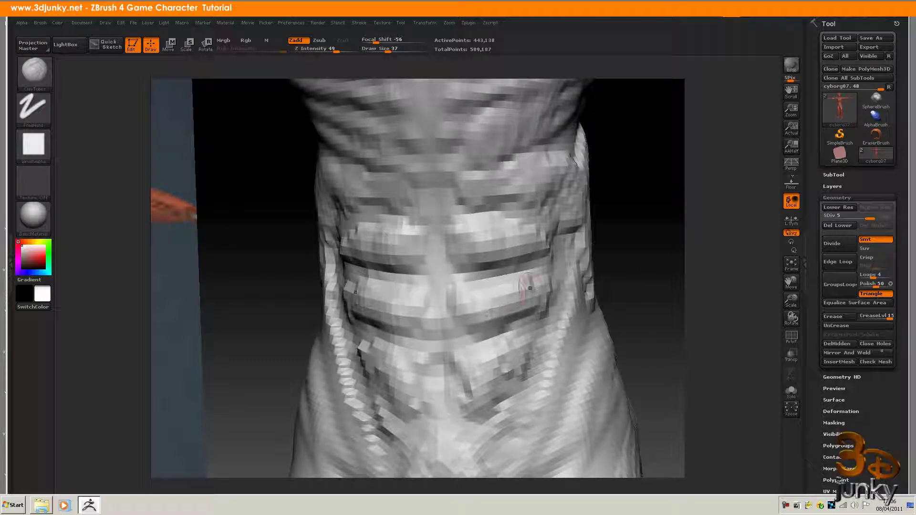
mouse_move(462, 352)
left_mouse_down()
mouse_move(461, 400)
mouse_move(457, 369)
mouse_move(523, 339)
mouse_move(494, 369)
mouse_move(509, 374)
mouse_move(498, 383)
mouse_move(466, 394)
mouse_move(505, 355)
mouse_move(482, 373)
mouse_move(488, 365)
mouse_move(570, 308)
left_mouse_up()
left_click_drag(625, 249, 641, 236)
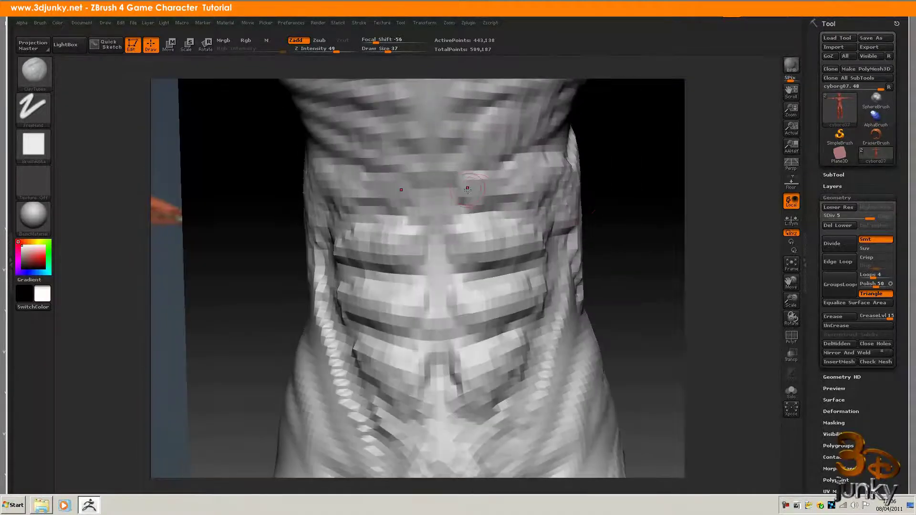
Build up the uppermost pair of abdominal segments and define the inner edges of the segments along the midline
mouse_move(467, 189)
left_mouse_down()
mouse_move(527, 200)
mouse_move(494, 181)
mouse_move(503, 186)
mouse_move(536, 165)
mouse_move(529, 181)
mouse_move(473, 197)
mouse_move(453, 192)
mouse_move(471, 176)
mouse_move(533, 158)
left_mouse_up()
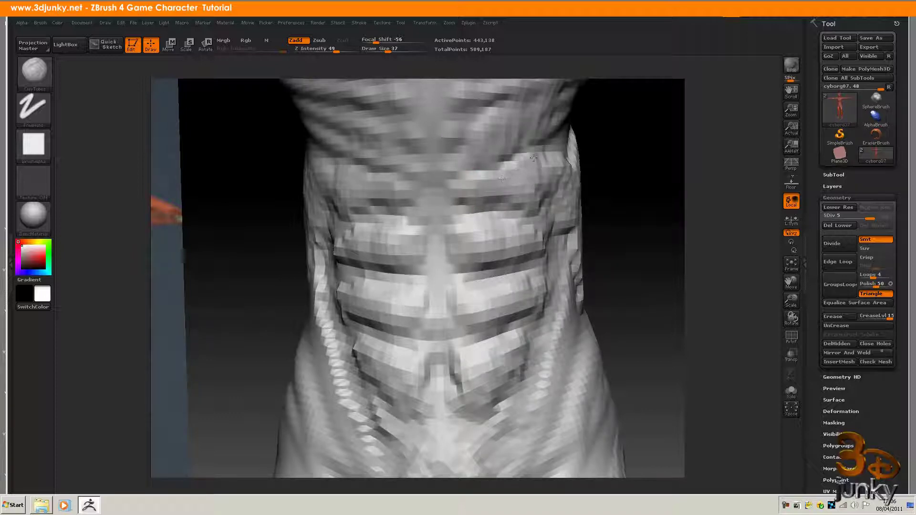
mouse_move(481, 185)
left_mouse_down()
mouse_move(525, 180)
mouse_move(488, 187)
left_mouse_up()
mouse_move(621, 191)
left_mouse_down()
mouse_move(692, 189)
mouse_move(576, 190)
left_mouse_up()
mouse_move(467, 202)
left_mouse_down()
mouse_move(523, 193)
mouse_move(497, 198)
mouse_move(513, 200)
mouse_move(525, 186)
mouse_move(453, 194)
left_mouse_up()
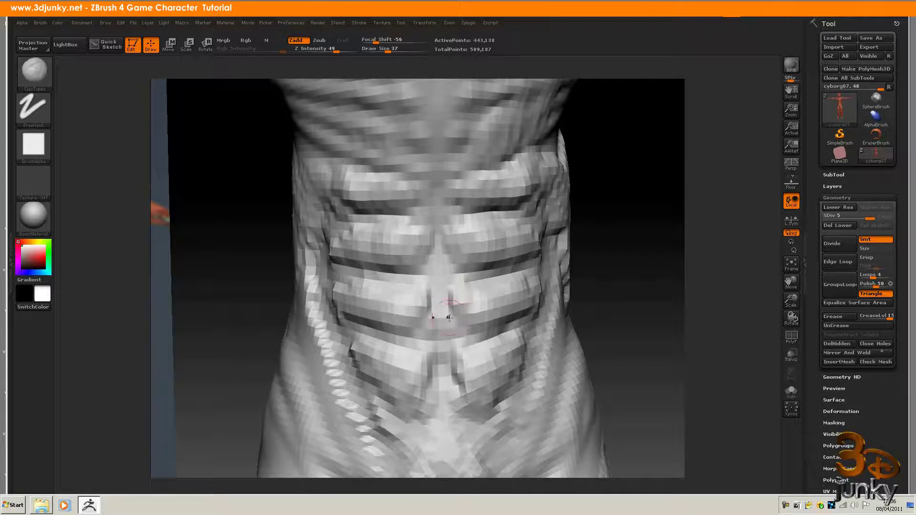
left_click_drag(585, 231, 603, 224)
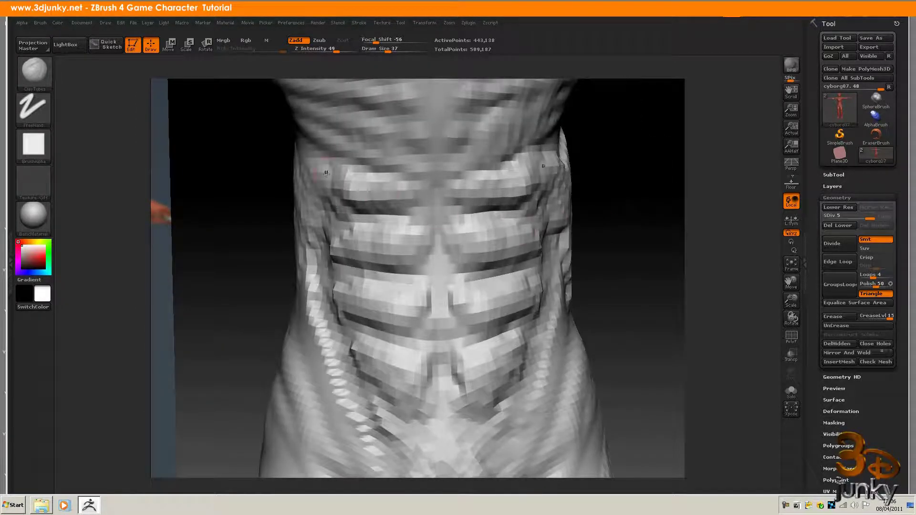
Switch back to the hPolish brush and lower the Smooth brush's Z Intensity to 20
left_click(35, 71)
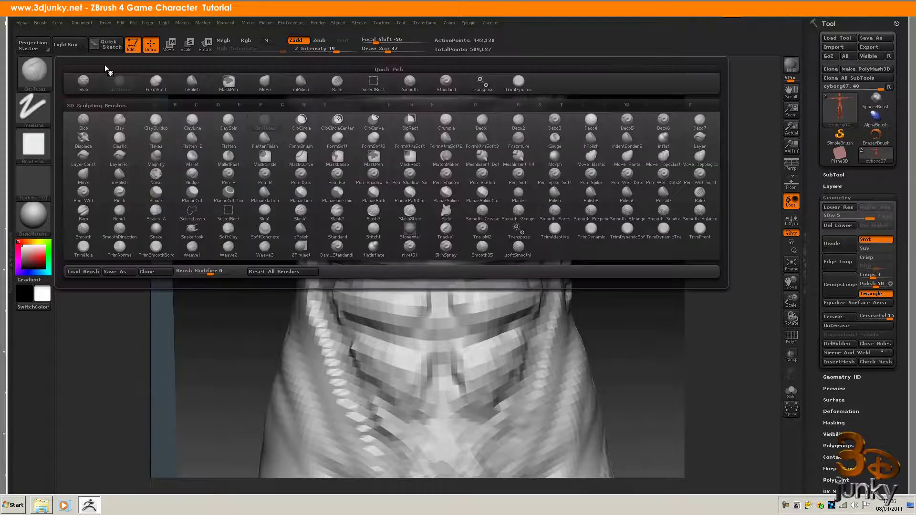
left_click(301, 85)
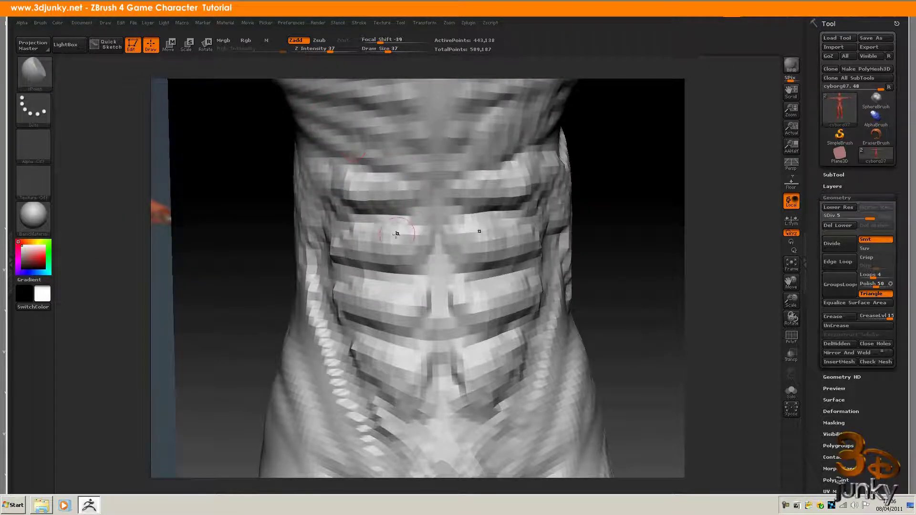
key("shift")
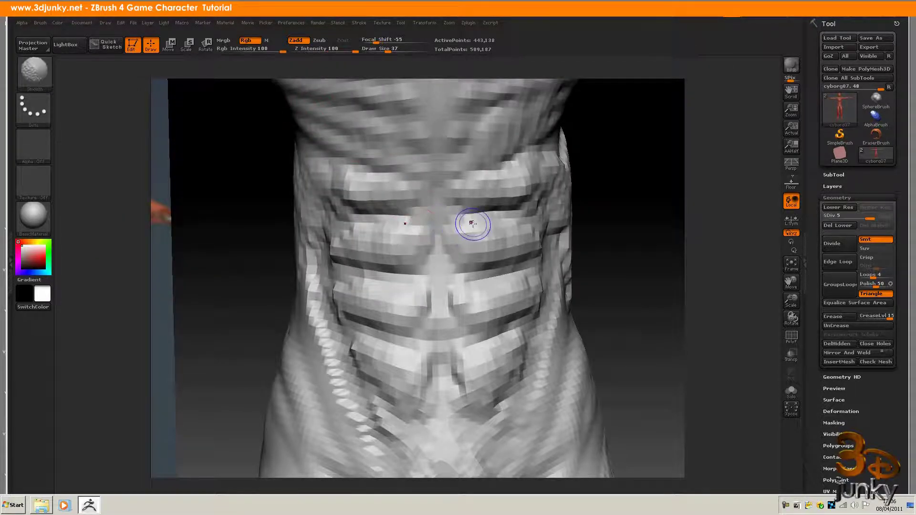
left_click_drag(339, 50, 320, 50)
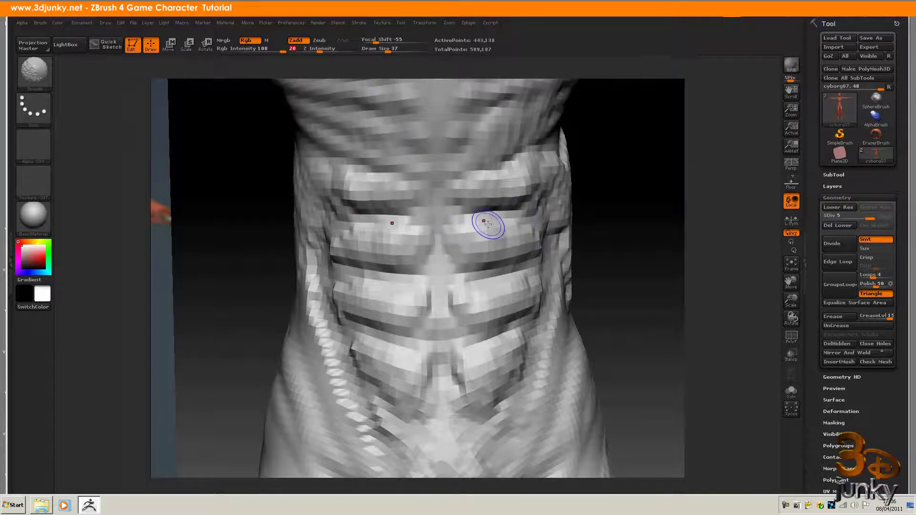
Lightly smooth the abdominal segments and the grooves between them
left_click_drag(457, 225, 521, 224, "shift")
left_click_drag(461, 272, 523, 268, "shift")
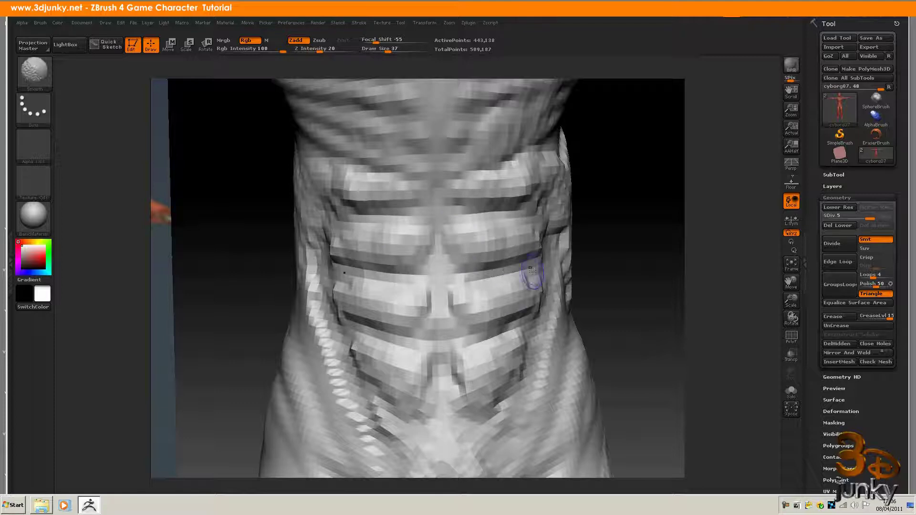
left_click_drag(479, 331, 523, 327, "shift")
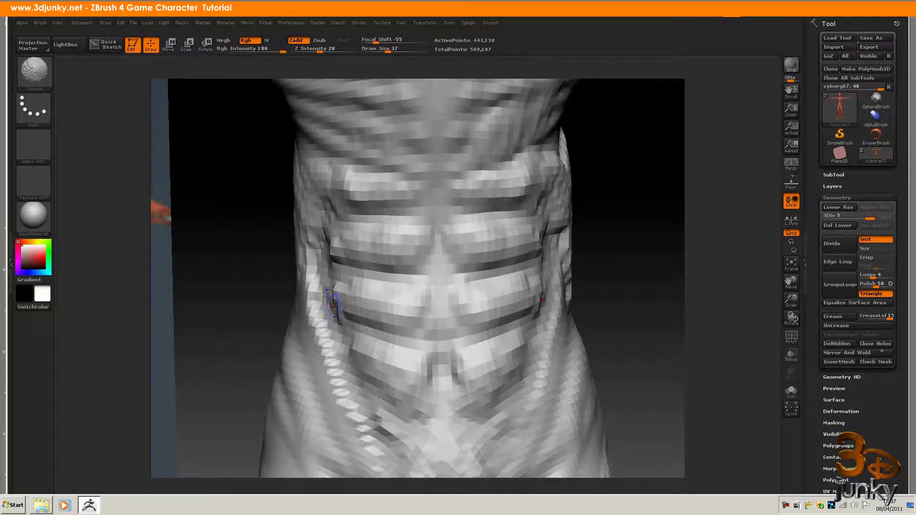
key("shift")
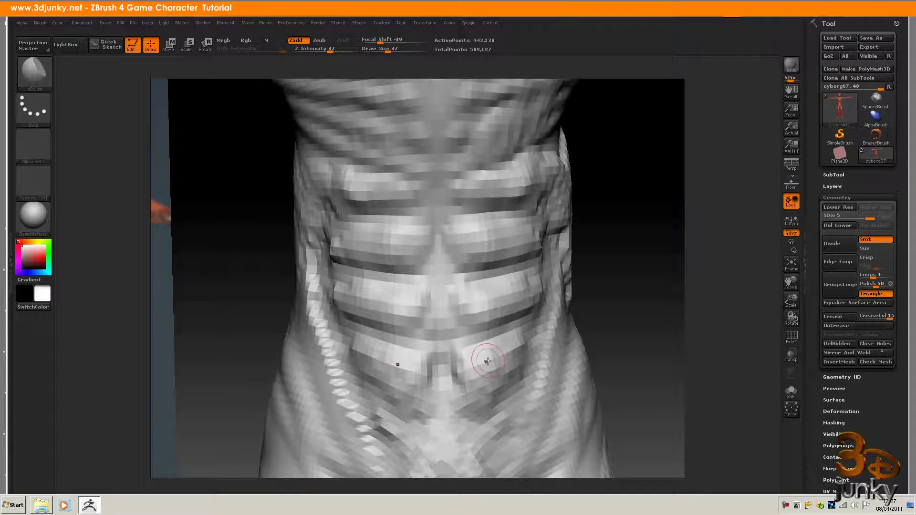
Subdivide the body mesh to SDiv 6, smooth the uppermost abdominal segments and raise the Smooth brush's Z Intensity slightly
left_click(832, 243)
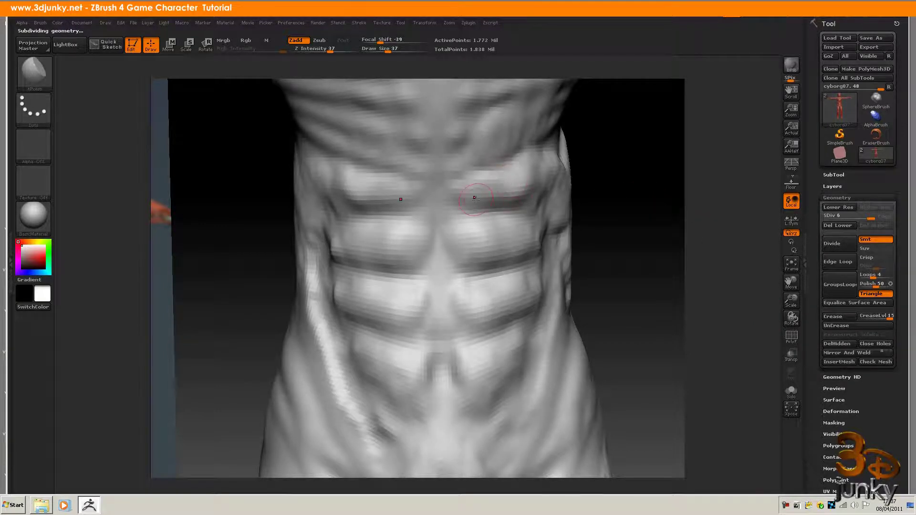
mouse_move(836, 113)
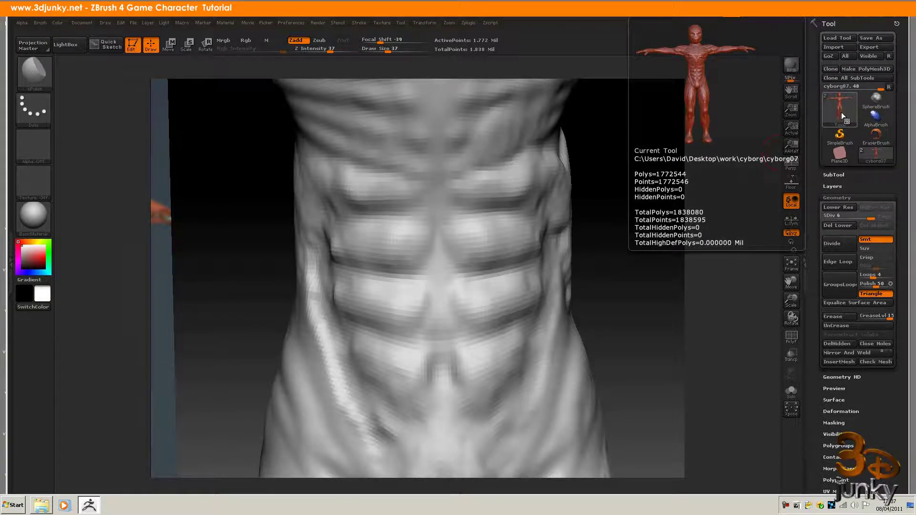
left_click_drag(491, 193, 482, 192, "shift")
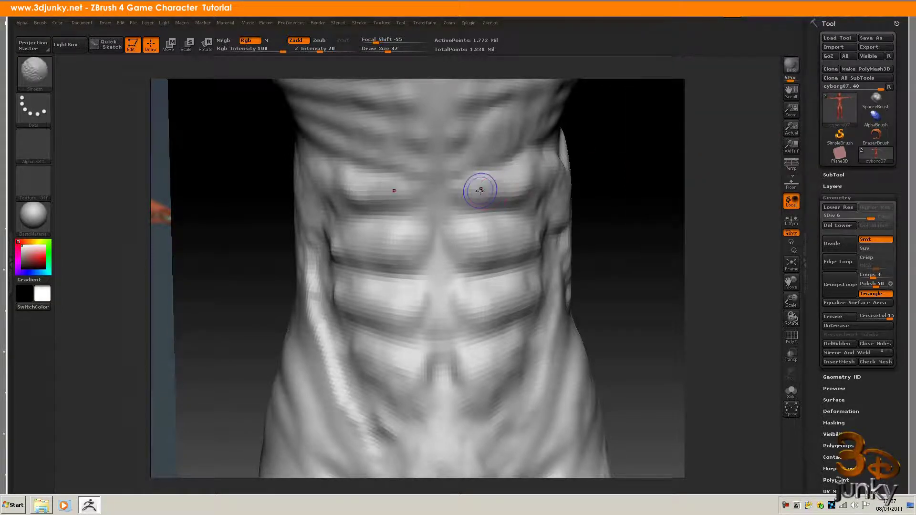
key("shift")
left_click_drag(316, 50, 327, 49)
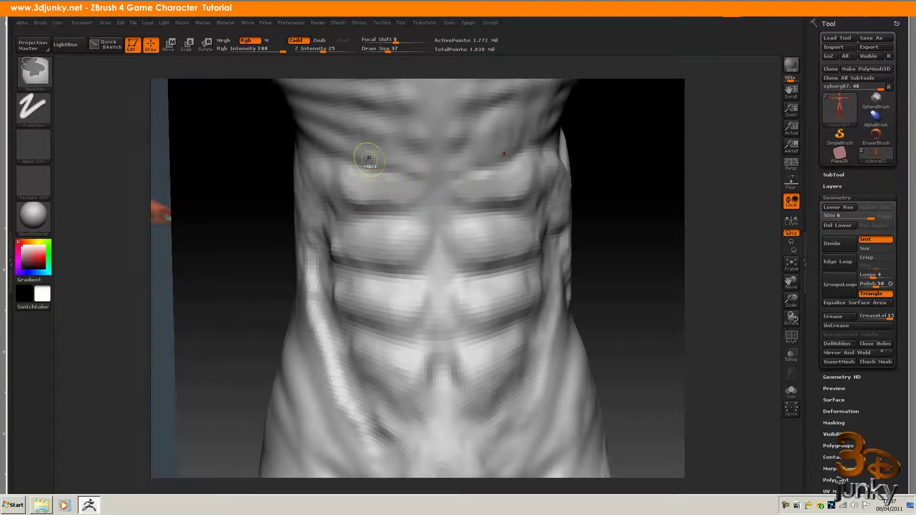
Mask the abdominal midline, the grooves between the segments and the outline around the whole muscle group
mouse_move(344, 153)
left_mouse_down("ctrl")
mouse_move(418, 170)
mouse_move(436, 191)
mouse_move(445, 380)
left_mouse_up("ctrl")
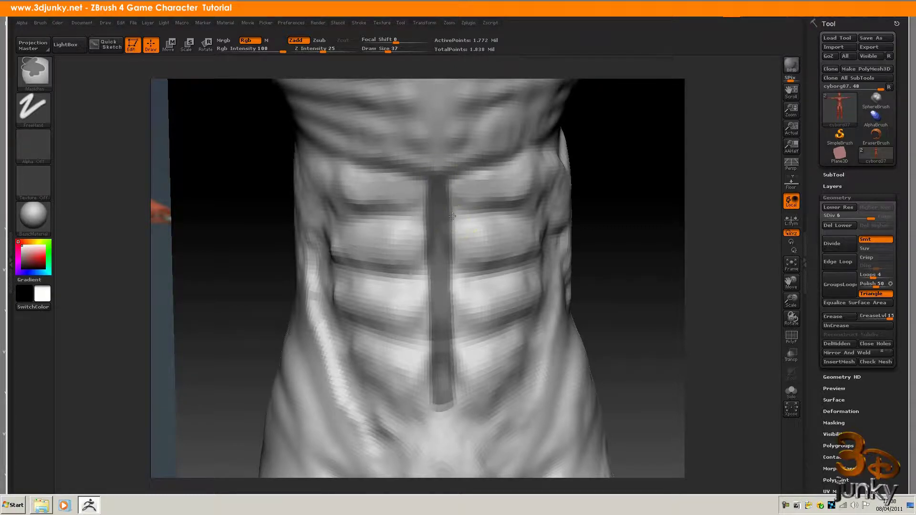
mouse_move(448, 213)
left_mouse_down("ctrl")
mouse_move(525, 209)
mouse_move(499, 220)
mouse_move(445, 215)
left_mouse_up("ctrl")
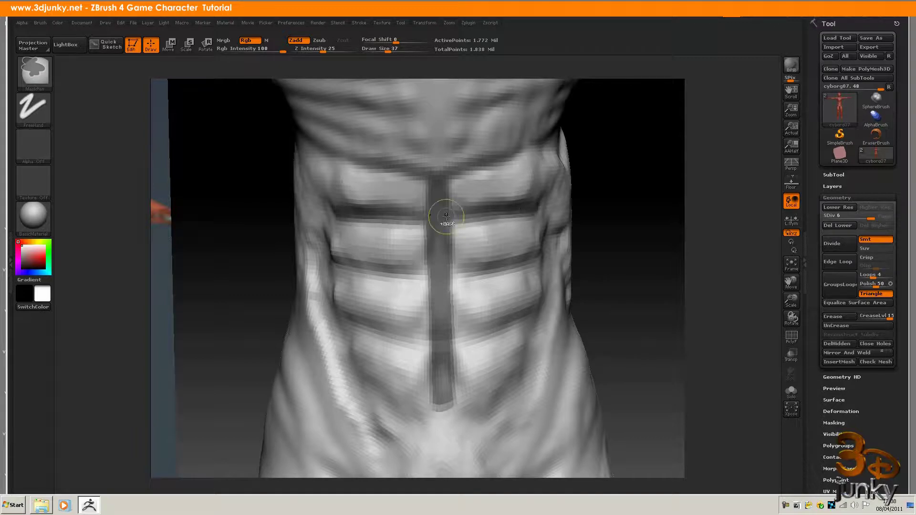
mouse_move(447, 270)
left_mouse_down("ctrl")
mouse_move(537, 261)
mouse_move(449, 275)
left_mouse_up("ctrl")
mouse_move(446, 330)
left_mouse_down("ctrl")
mouse_move(513, 326)
mouse_move(441, 353)
mouse_move(447, 432)
mouse_move(491, 420)
mouse_move(524, 385)
mouse_move(472, 432)
mouse_move(538, 364)
left_mouse_up("ctrl")
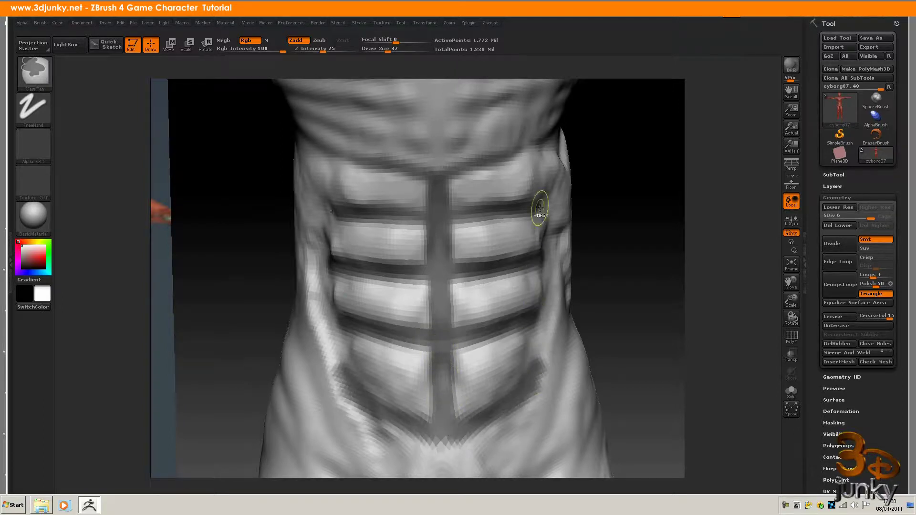
mouse_move(467, 179)
left_mouse_down("ctrl")
mouse_move(461, 168)
mouse_move(530, 138)
mouse_move(454, 172)
left_mouse_up("ctrl")
mouse_move(523, 137)
left_mouse_down("ctrl")
mouse_move(535, 143)
mouse_move(546, 179)
mouse_move(544, 205)
mouse_move(543, 153)
mouse_move(549, 286)
mouse_move(541, 317)
mouse_move(543, 262)
mouse_move(544, 365)
mouse_move(539, 342)
mouse_move(515, 401)
left_mouse_up("ctrl")
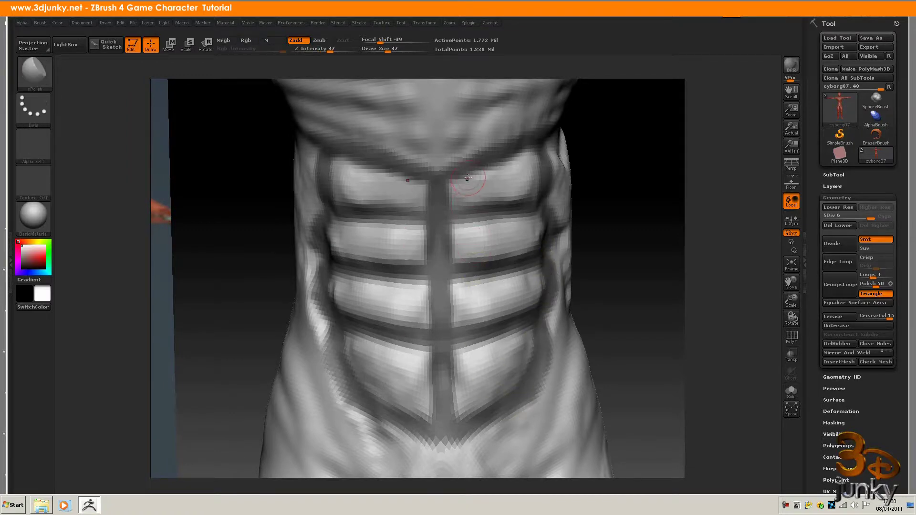
Raise the hPolish brush's Z Intensity to 61 for polishing the unmasked abdominal segments
left_click_drag(330, 50, 341, 50)
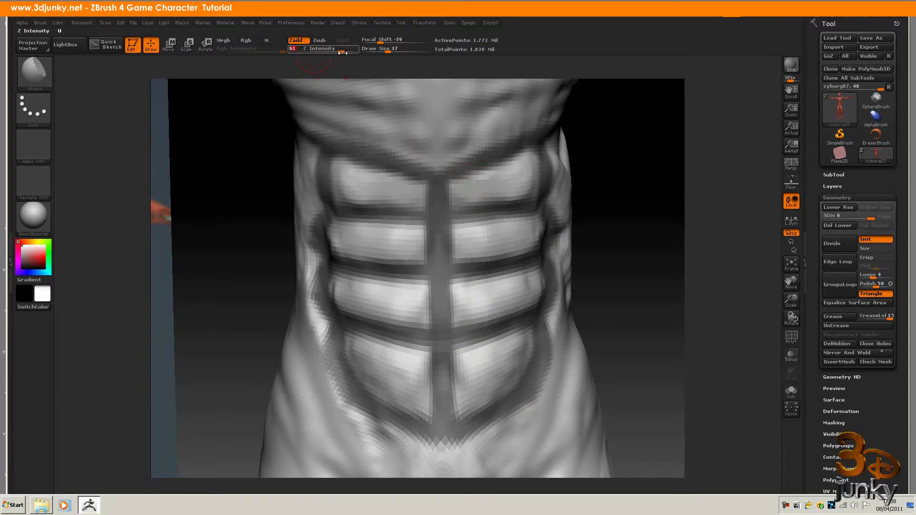